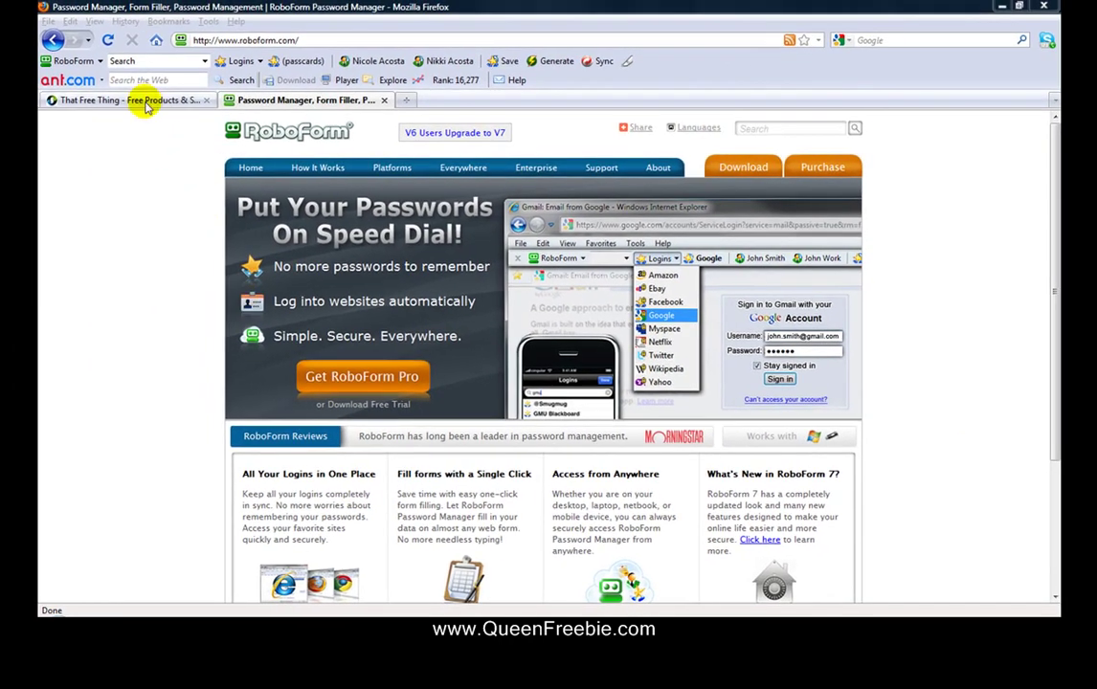
- Go back to roboform.com and open its download page listing RoboForm Everywhere, Desktop and RoboForm2Go 7.2.8
left_click(145, 104)
left_click(308, 101)
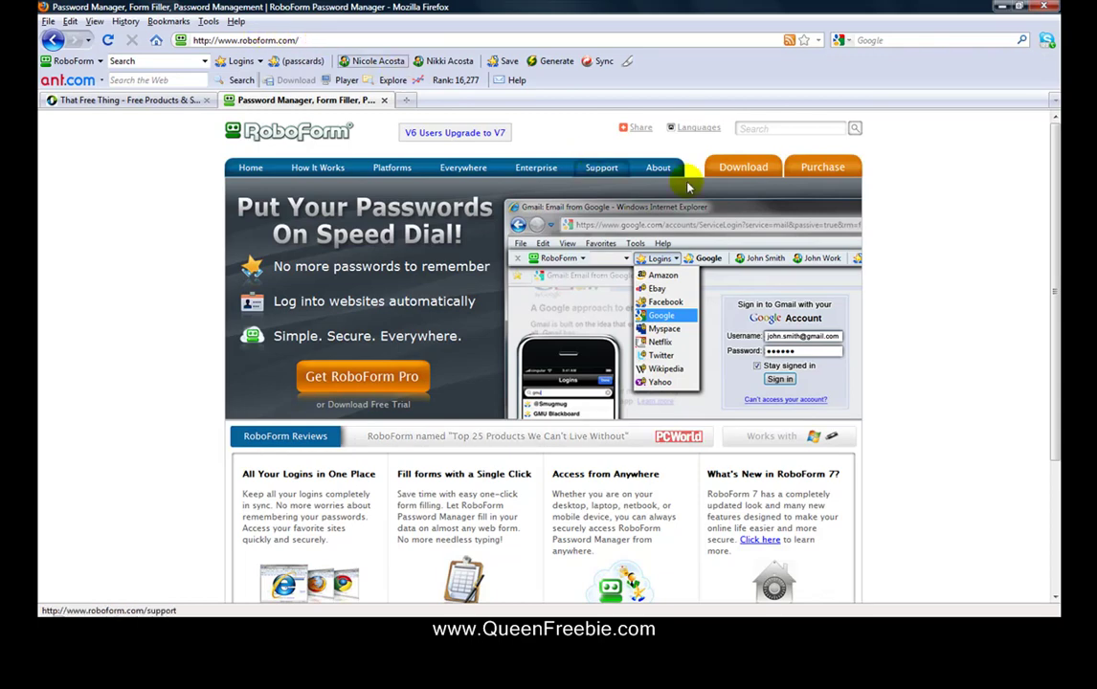
left_click(738, 168)
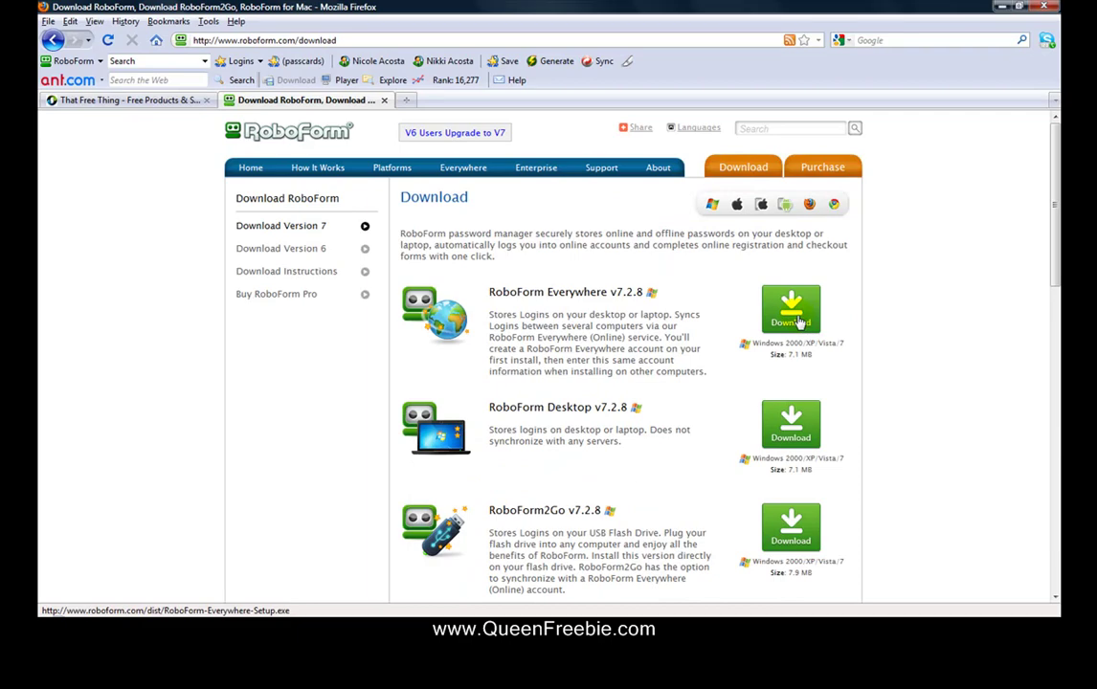
scroll(905, 445, "down", 5)
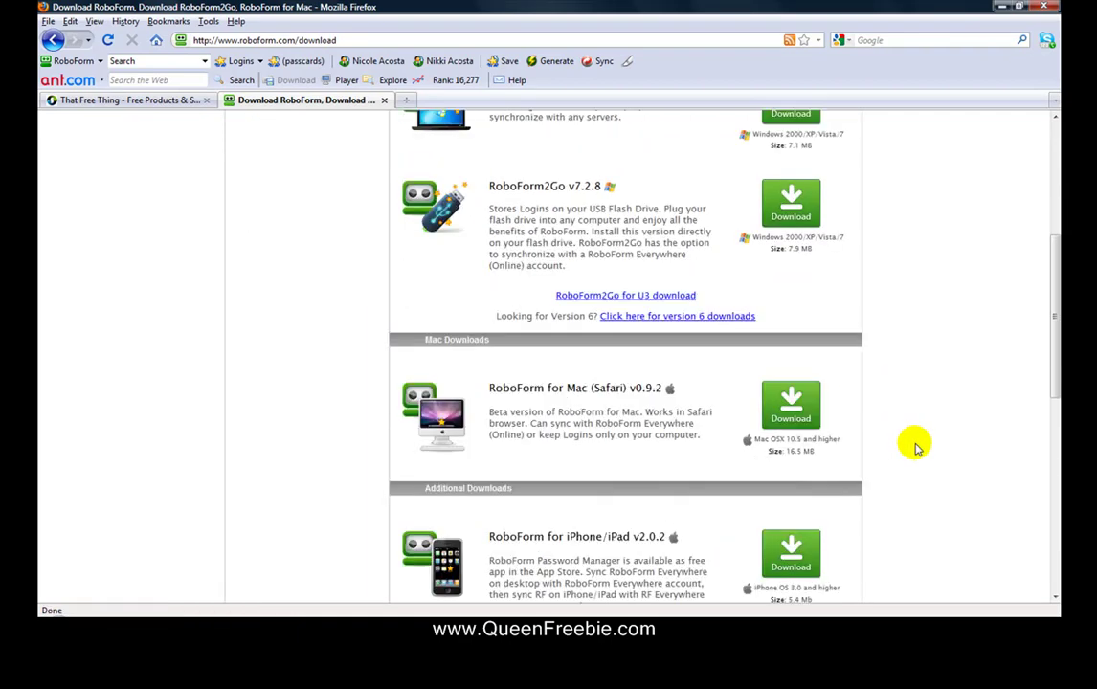
scroll(899, 431, "up", 5)
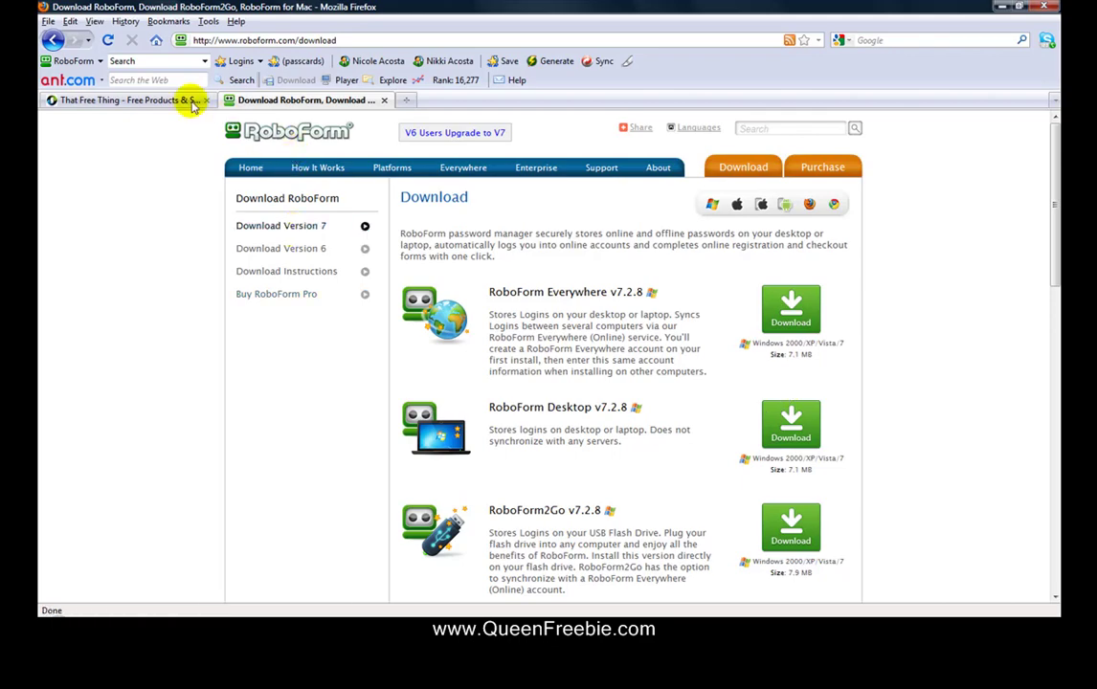
- From the That Free Thing tab, create a RoboForm identity named 'Queen Freebie' via Identities > New
left_click(159, 100)
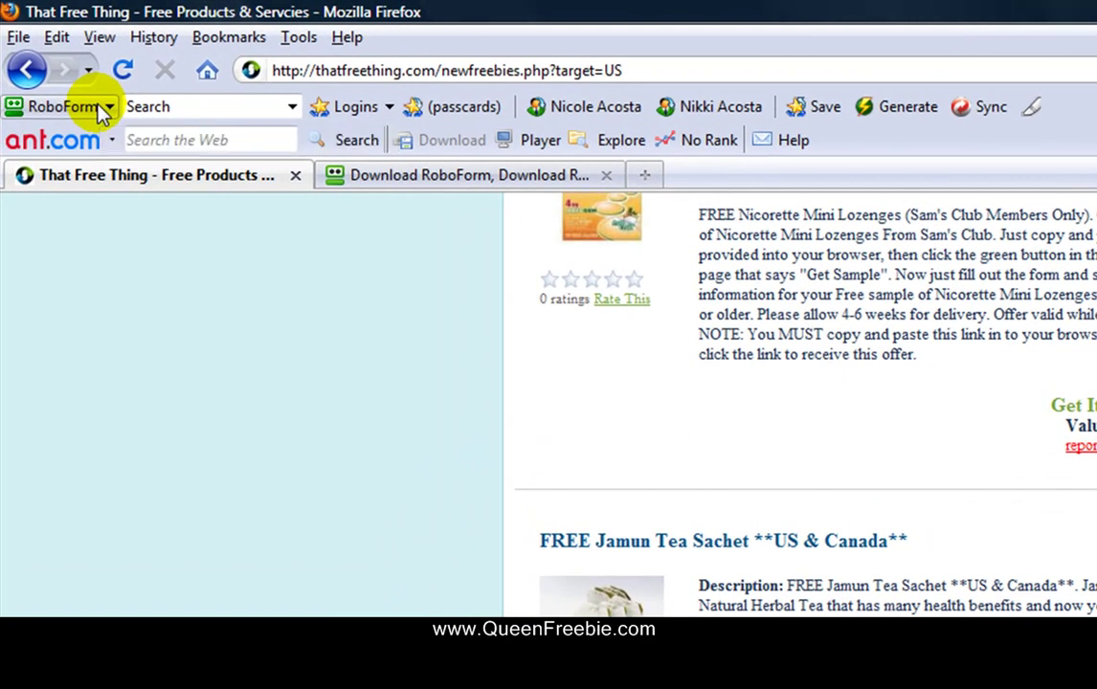
left_click(102, 108)
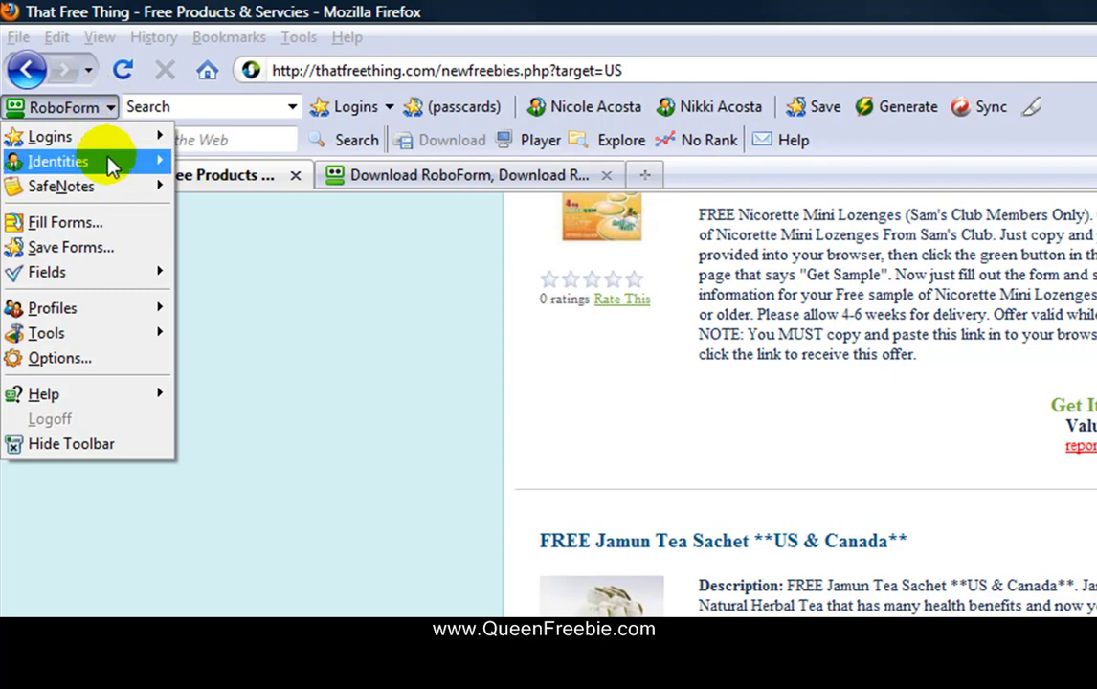
mouse_move(112, 150)
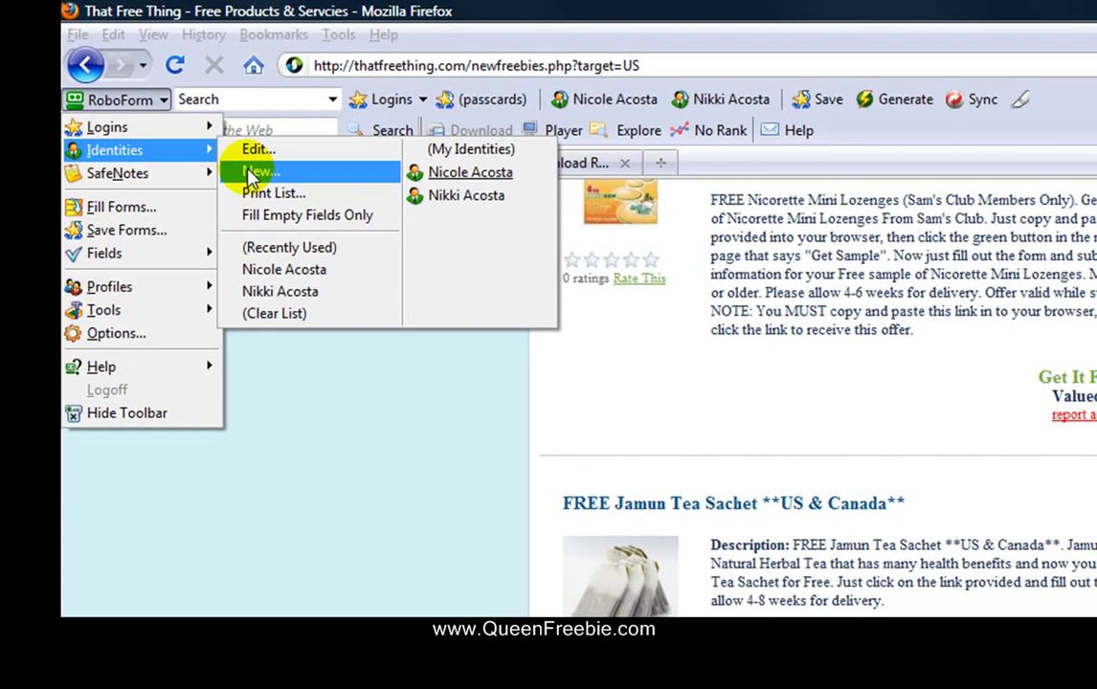
left_click(250, 174)
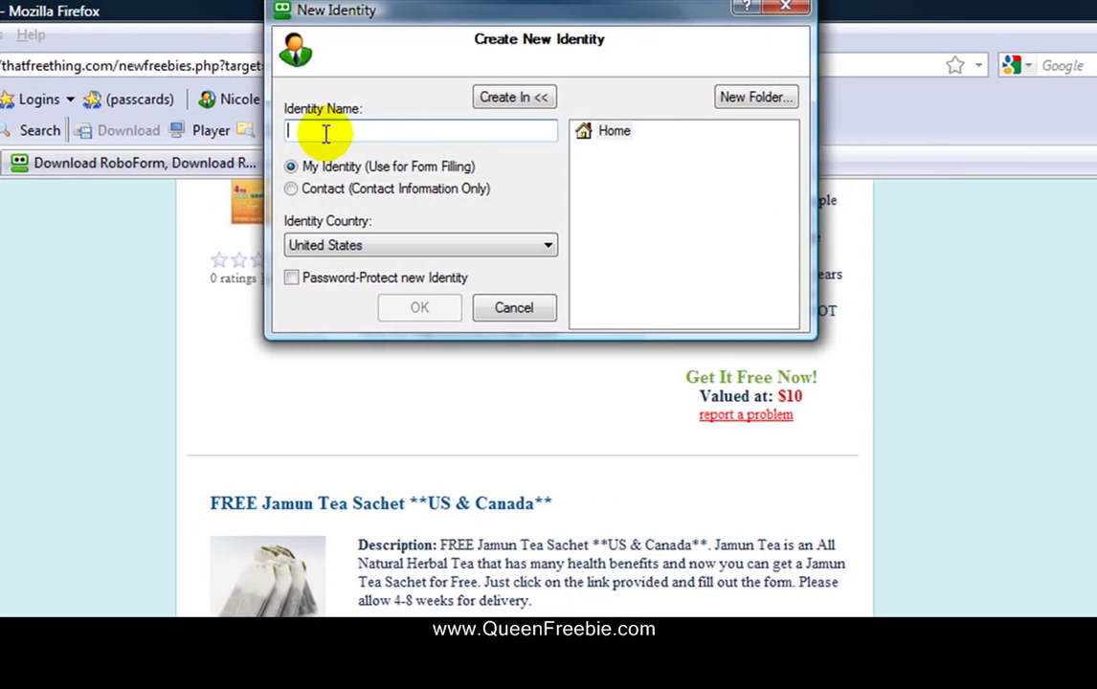
type("Queen Freebie")
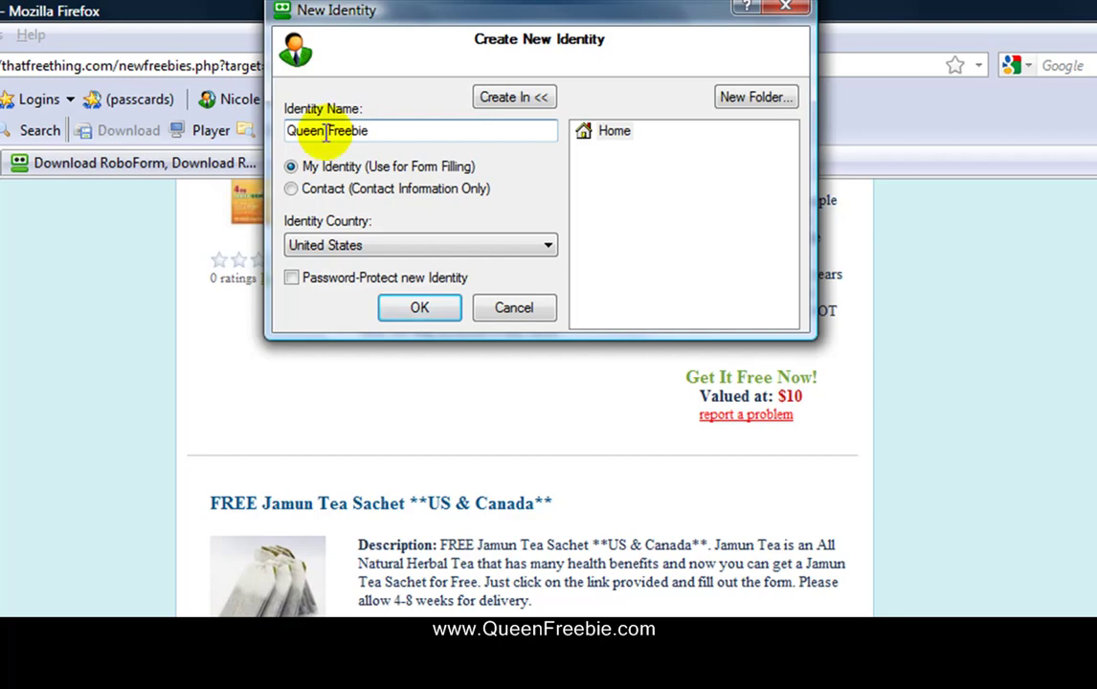
left_click(427, 311)
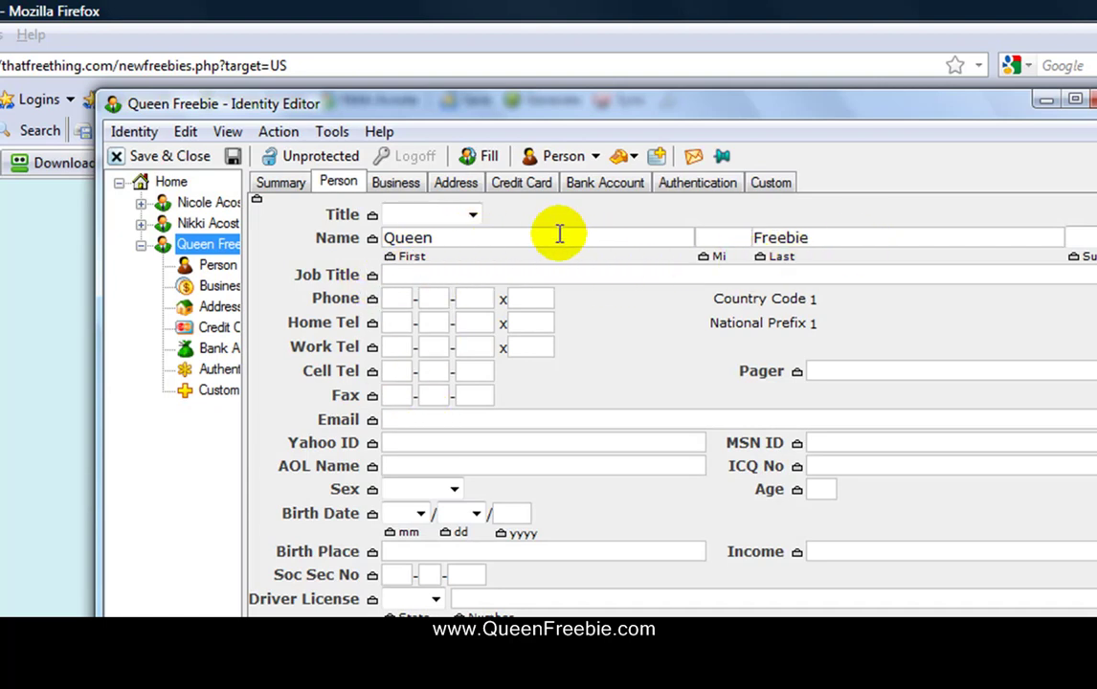
- Set the identity's title to Mrs and enter its phone number and email
left_click(472, 215)
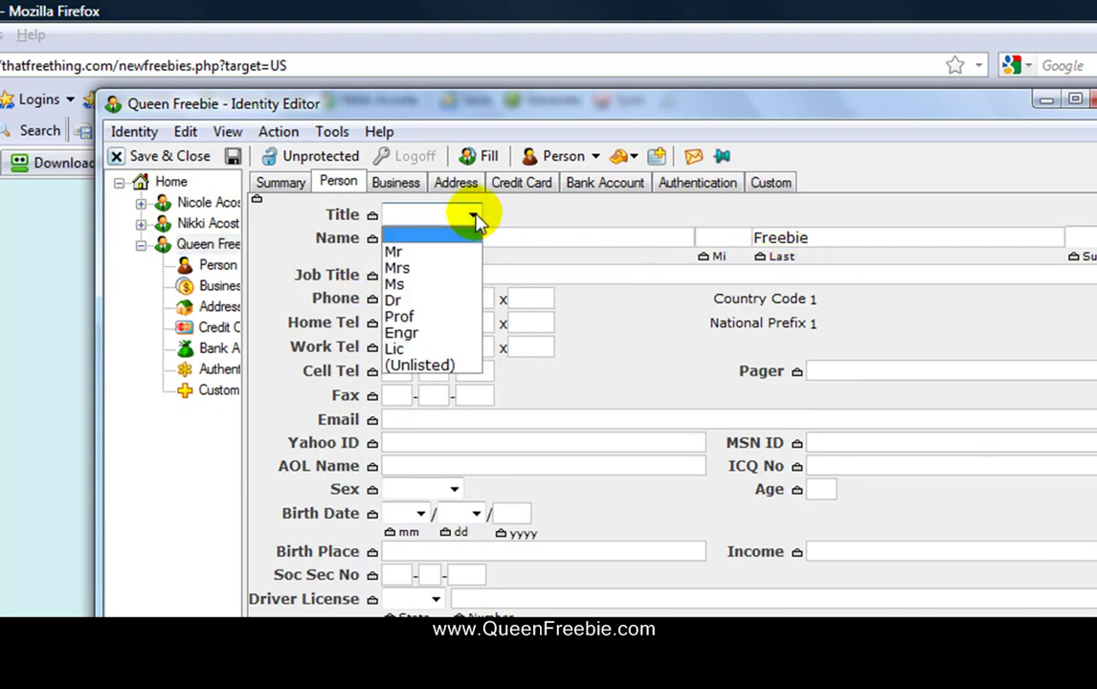
left_click(449, 269)
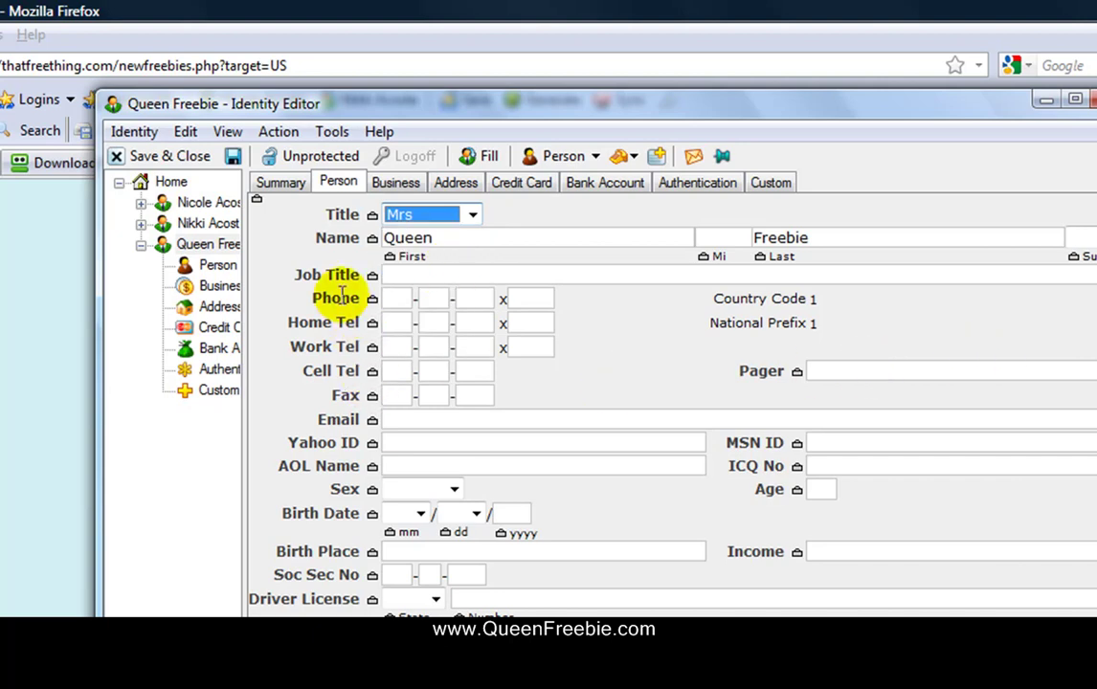
left_click(398, 299)
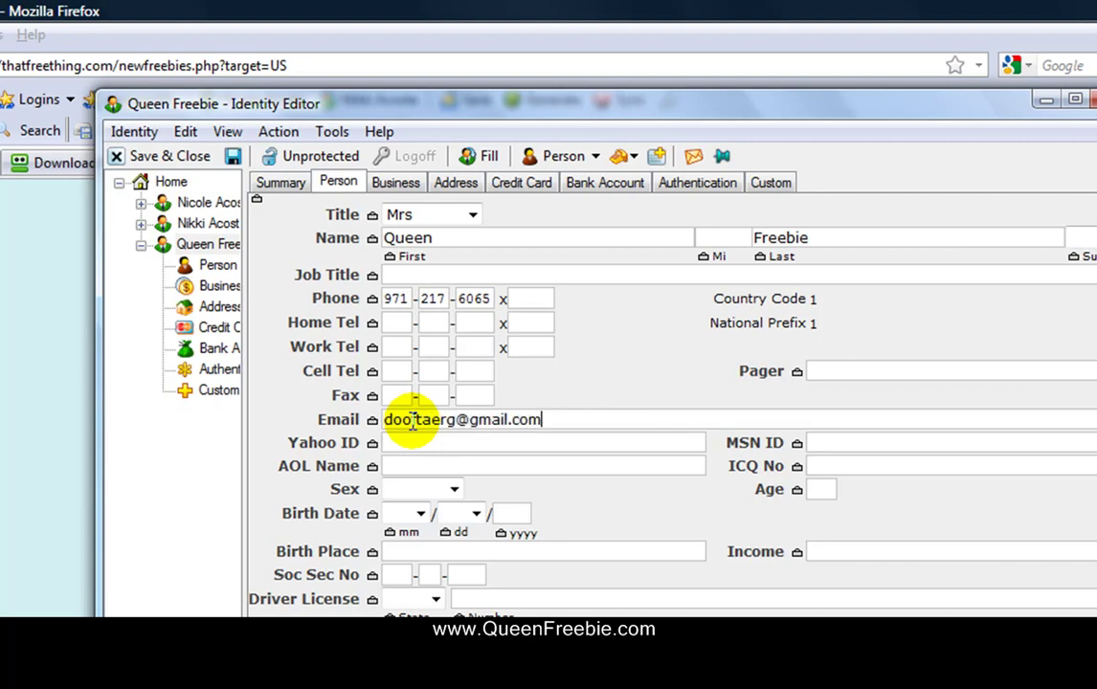
left_click(450, 488)
left_click(442, 538)
left_click(421, 513)
left_click(415, 579)
left_click(476, 514)
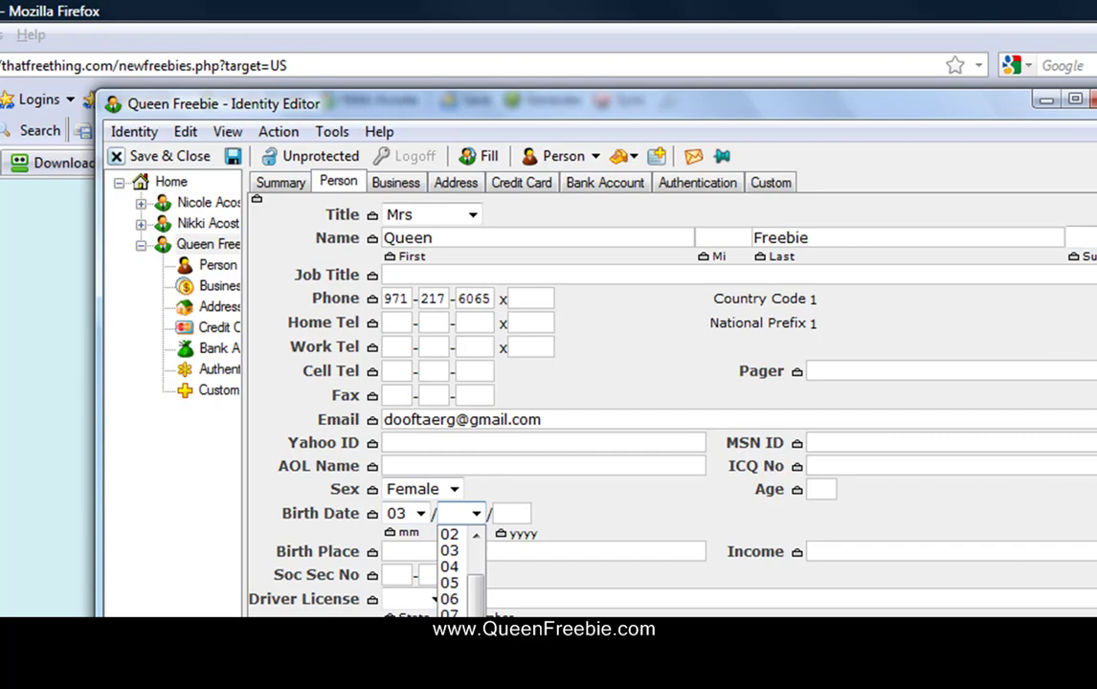
left_click(514, 513)
type("1975")
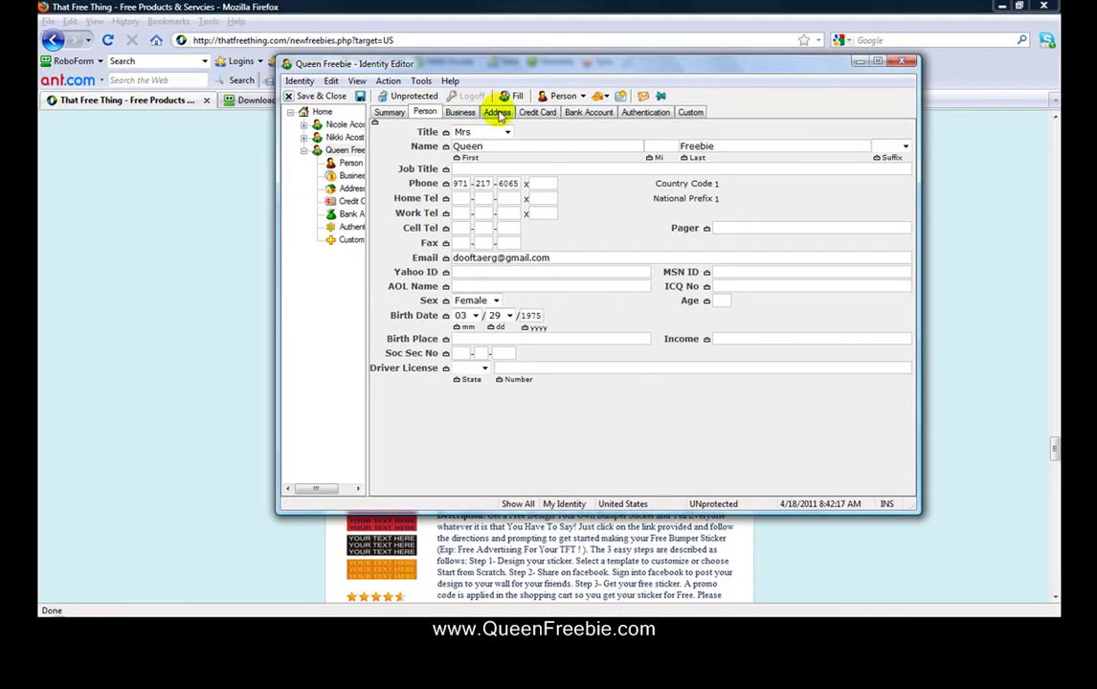
- Enter the street address, city Yakima, state WA and zip 98902, then save the identity
left_click(497, 113)
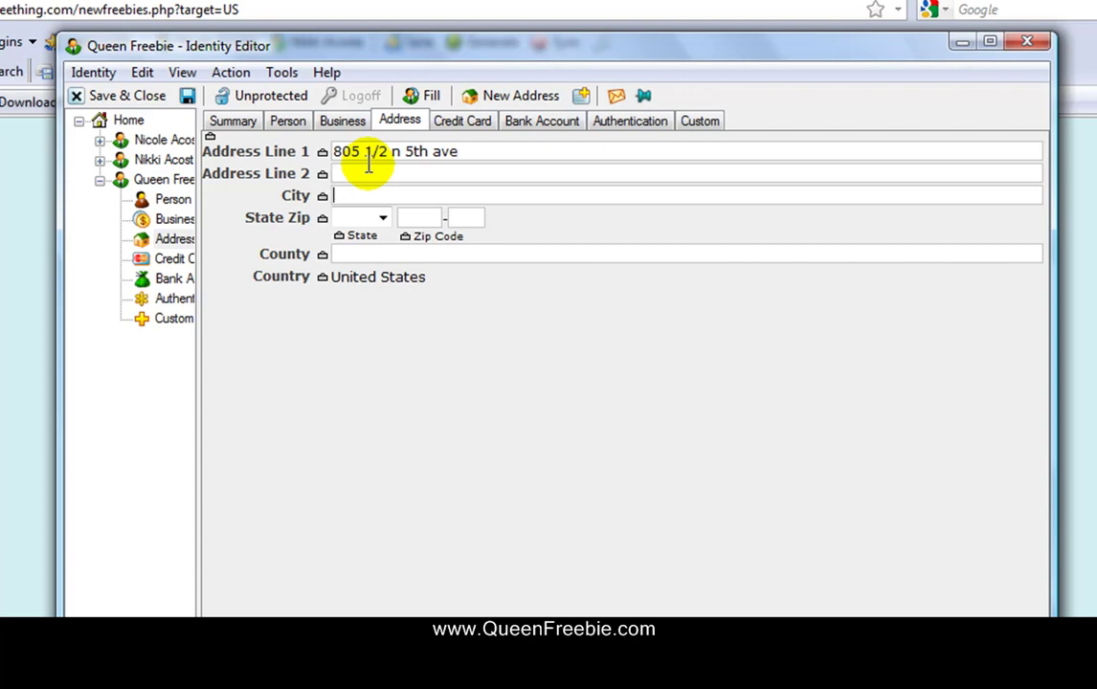
type("yakima")
key("Tab")
key("Tab")
type("98902")
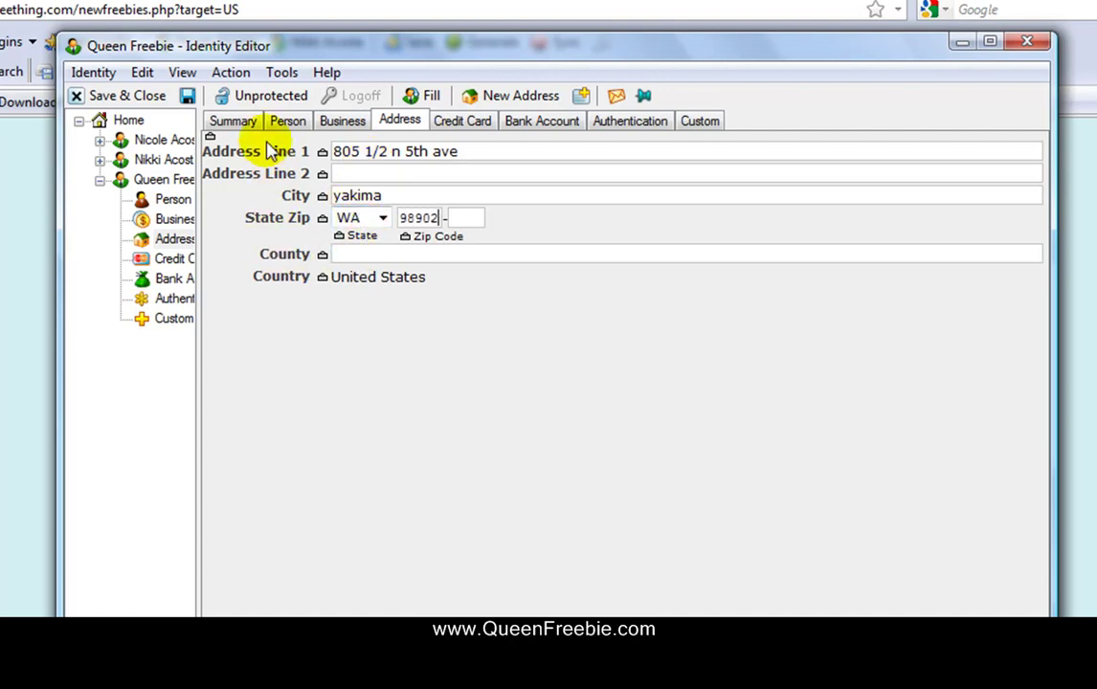
left_click(114, 95)
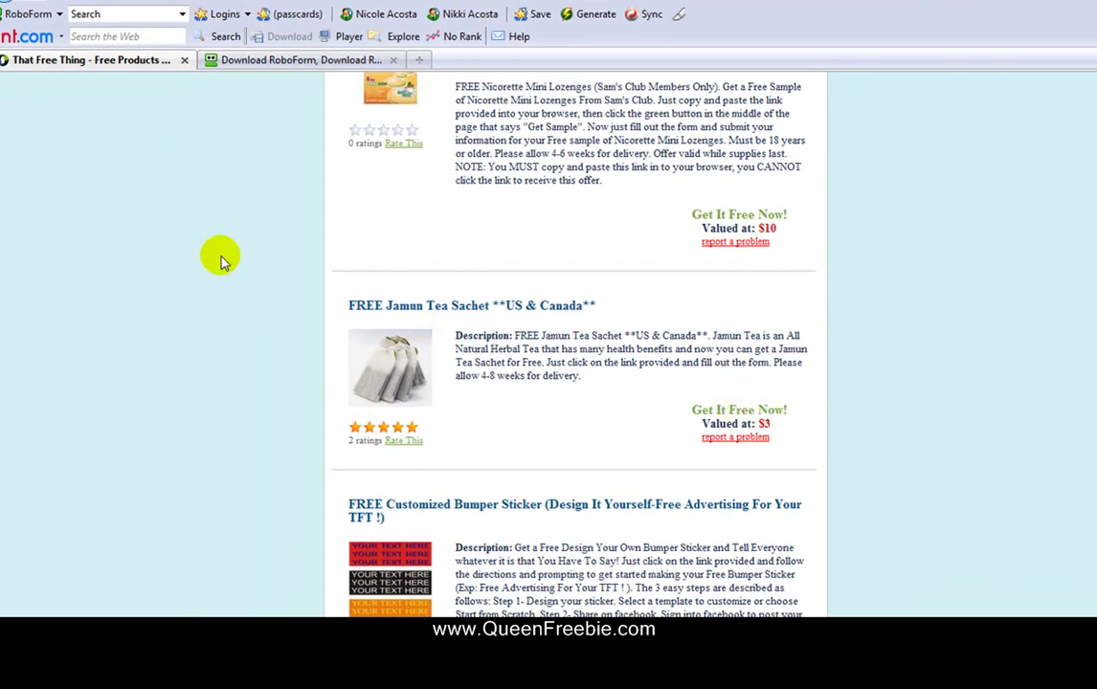
- Scroll the freebie listing to show the FREE Jamun Tea Sachet offer and its Get It Free Now! link
triple_click(393, 306)
mouse_move(383, 307)
left_mouse_down()
mouse_move(421, 309)
mouse_move(330, 319)
mouse_move(440, 316)
mouse_move(486, 329)
left_mouse_up()
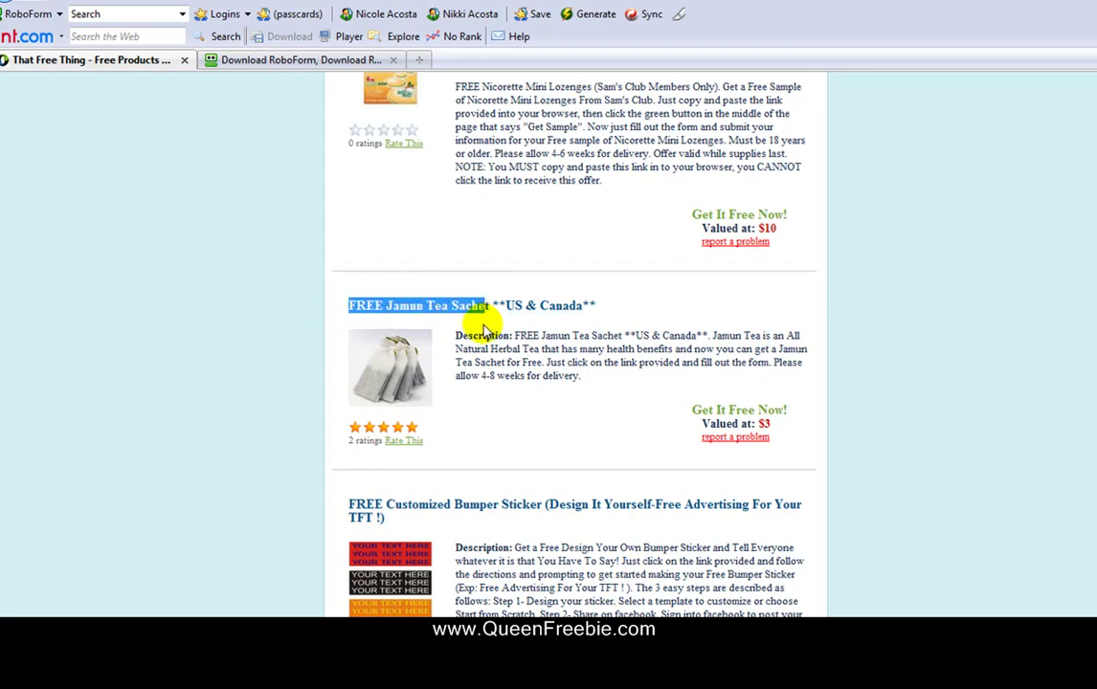
left_click(882, 339)
scroll(881, 339, "up", 10)
scroll(881, 339, "up", 5)
scroll(549, 383, "down", 10)
scroll(549, 383, "down", 3)
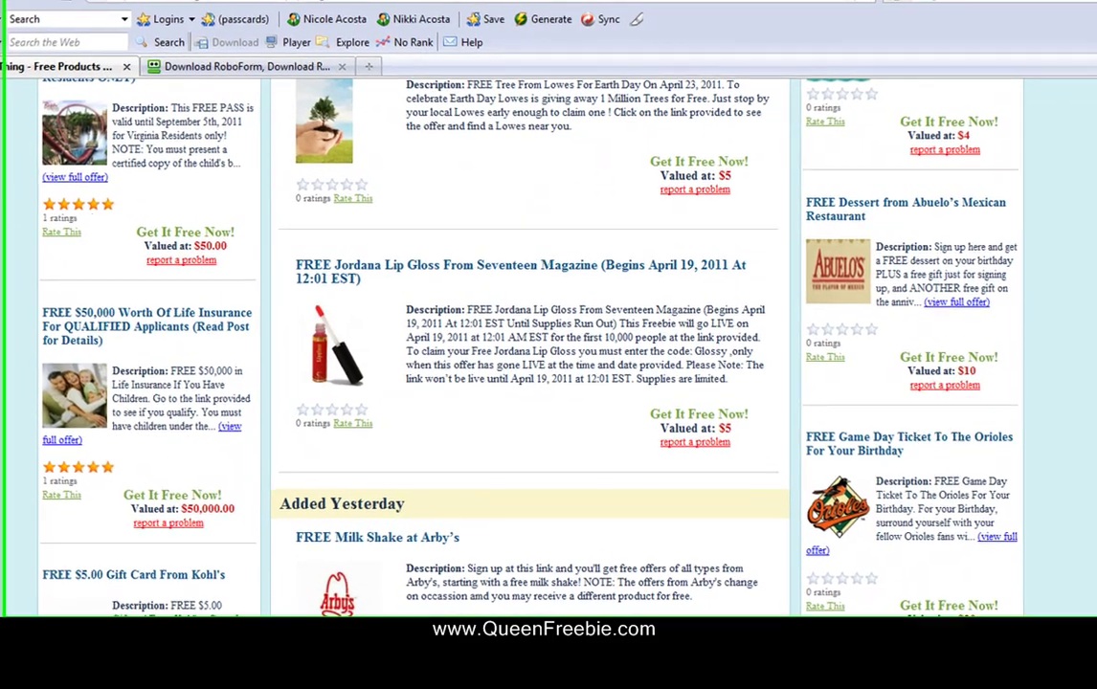
scroll(925, 517, "down", 10)
scroll(925, 516, "down", 4)
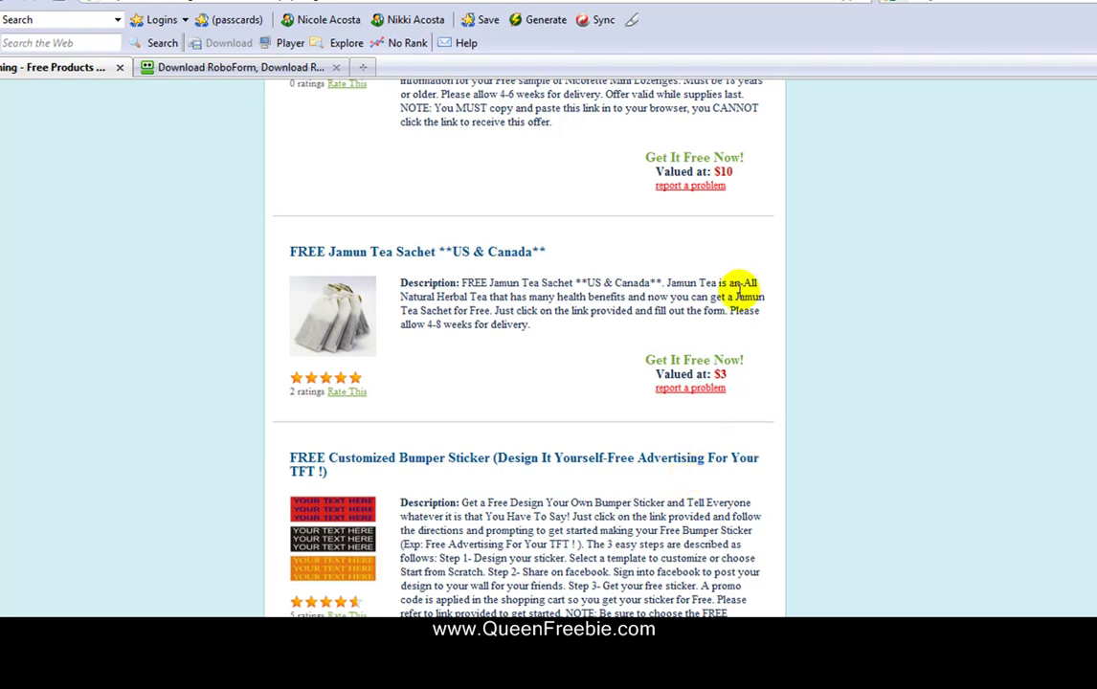
scroll(742, 332, "down", 2)
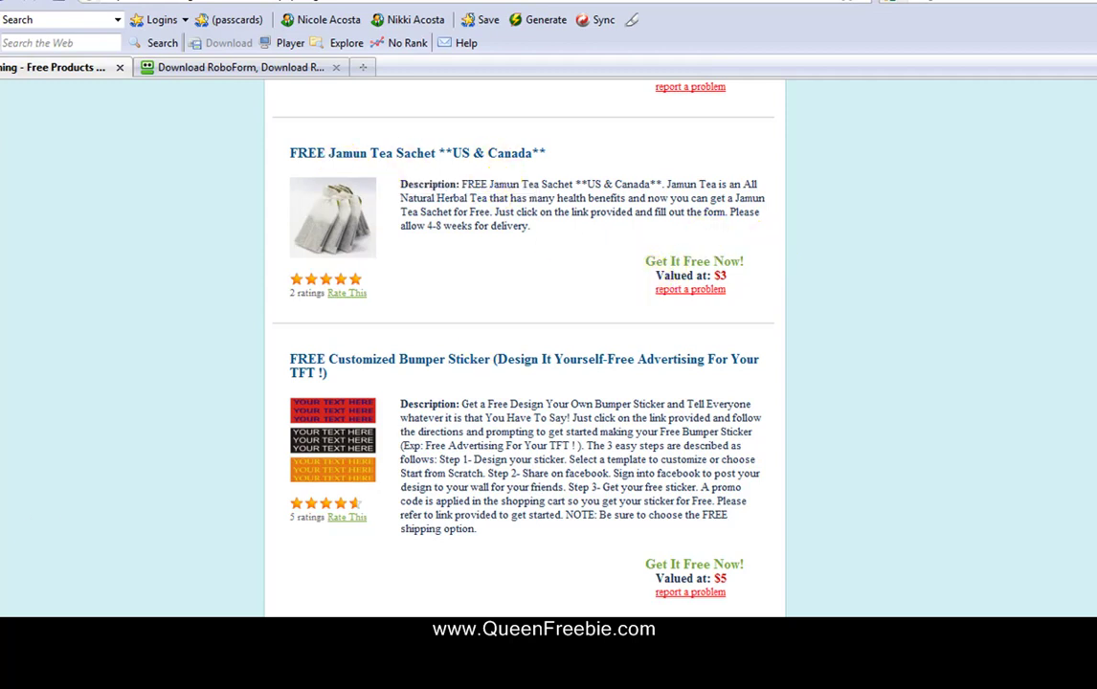
- Auto-fill the Jamun Tea sample form with the Queen Freebie identity, submit it, and close the confirmation
left_click(696, 264)
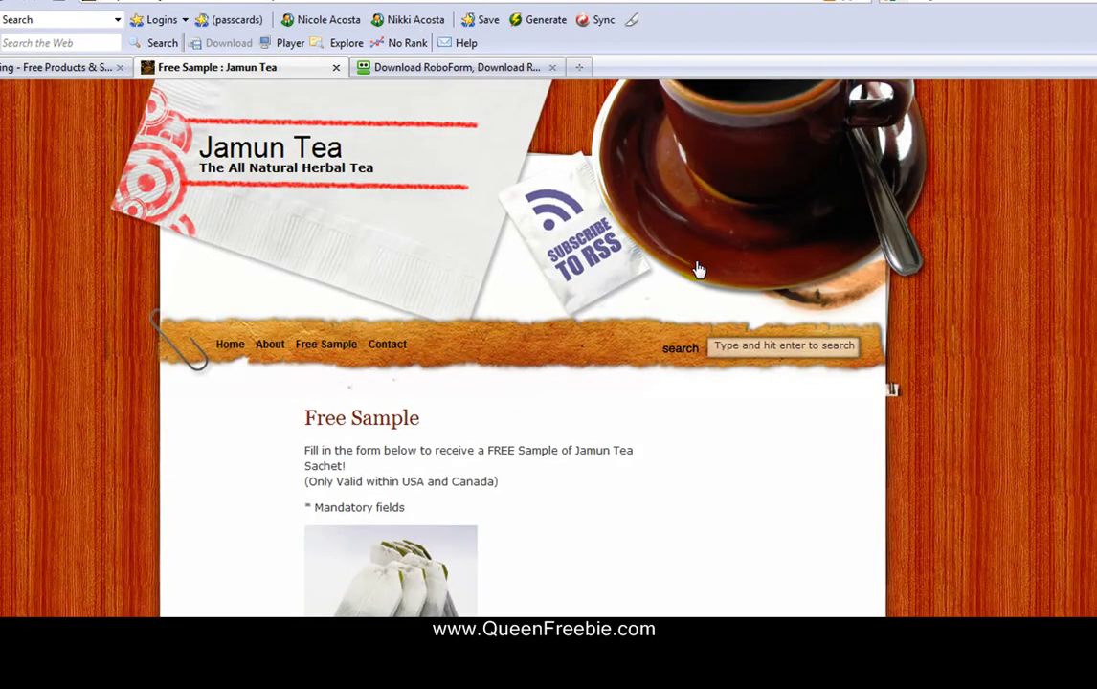
scroll(509, 396, "down", 2)
scroll(509, 393, "down", 3)
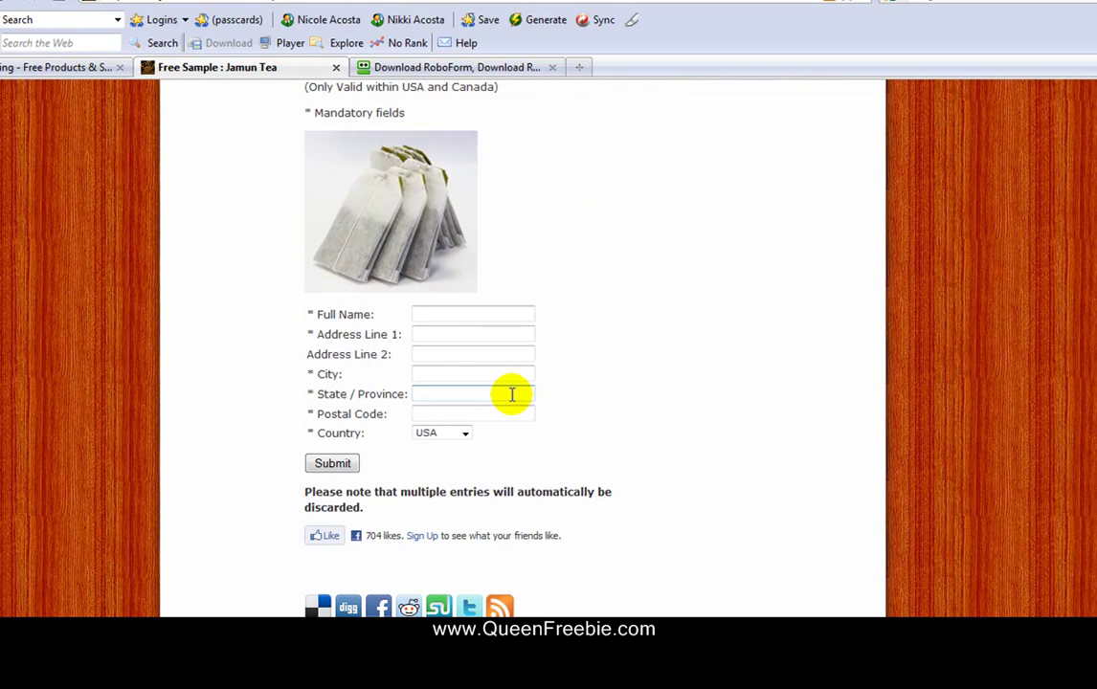
left_click(339, 21)
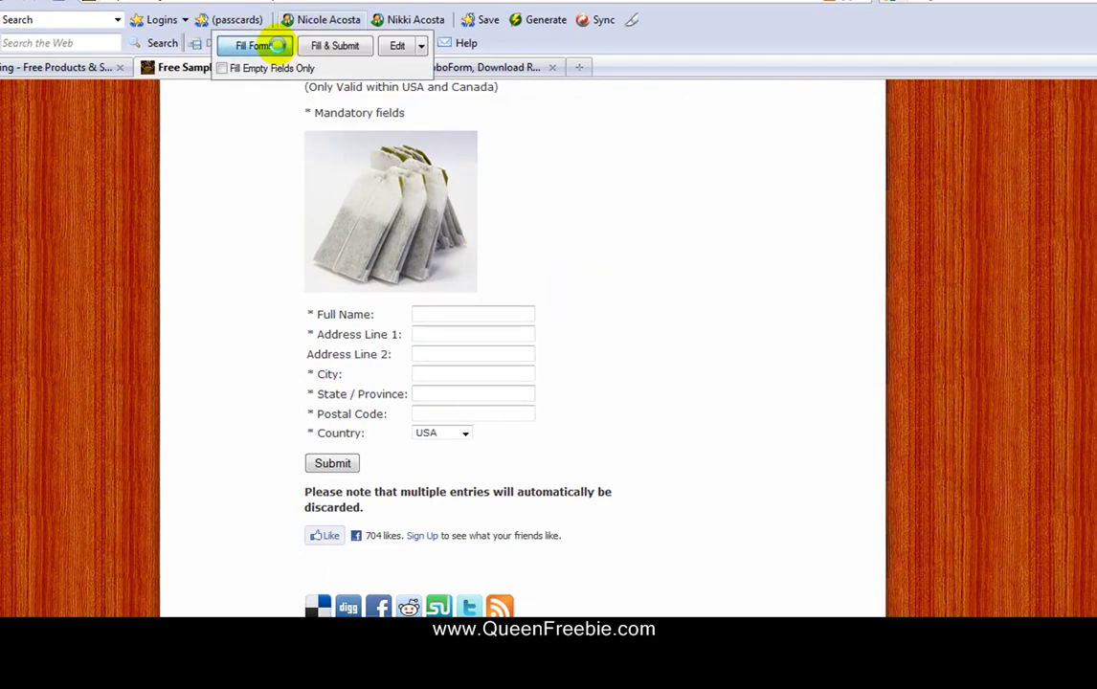
left_click(278, 45)
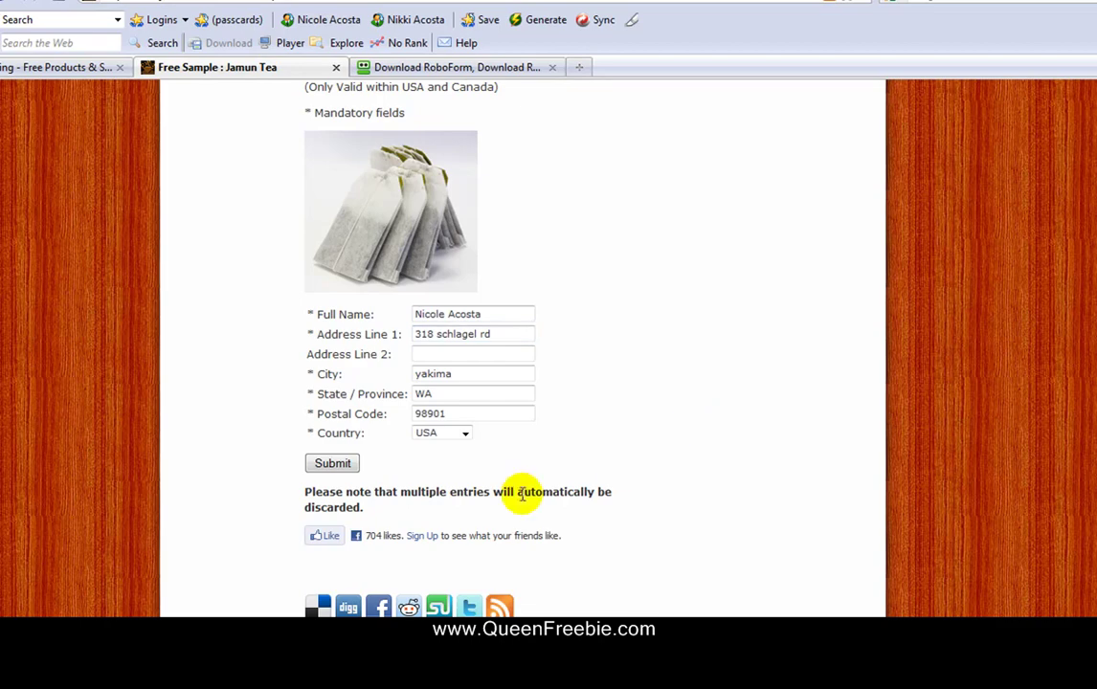
left_click(335, 464)
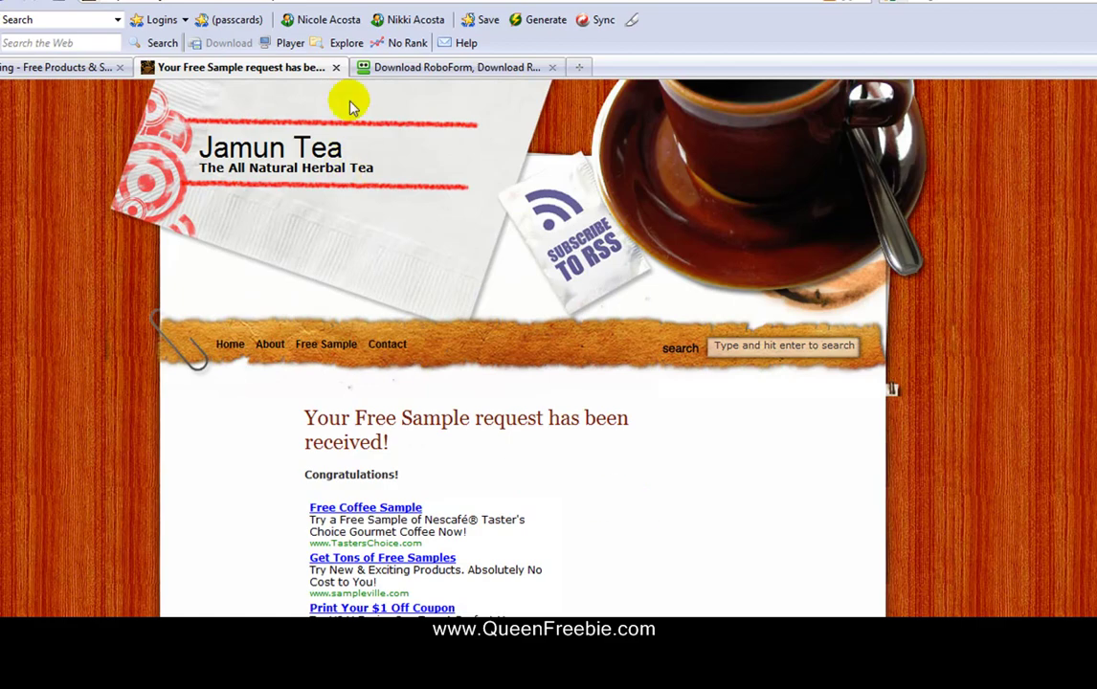
left_click(336, 67)
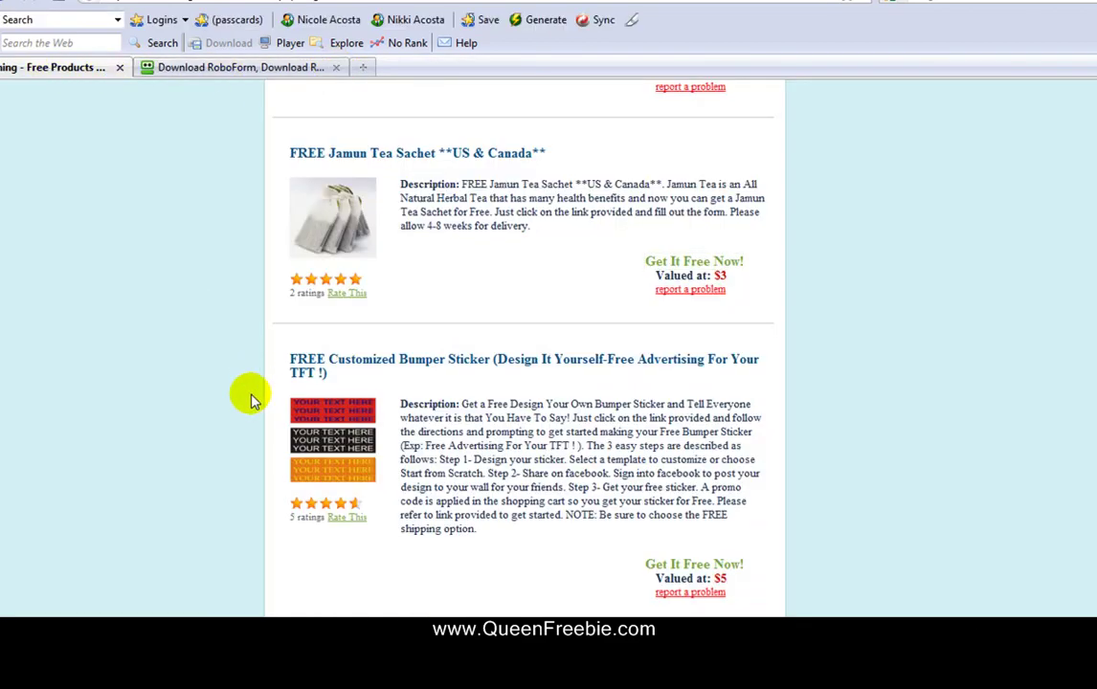
- Scroll up to the Lactaid offer and open its free-sample registration page
scroll(992, 380, "up", 5)
scroll(992, 380, "up", 4)
scroll(993, 381, "up", 3)
scroll(994, 381, "up", 6)
scroll(993, 381, "up", 3)
scroll(993, 381, "up", 3)
scroll(993, 384, "up", 3)
scroll(993, 386, "up", 3)
scroll(994, 392, "up", 3)
scroll(995, 396, "up", 3)
scroll(1052, 399, "up", 3)
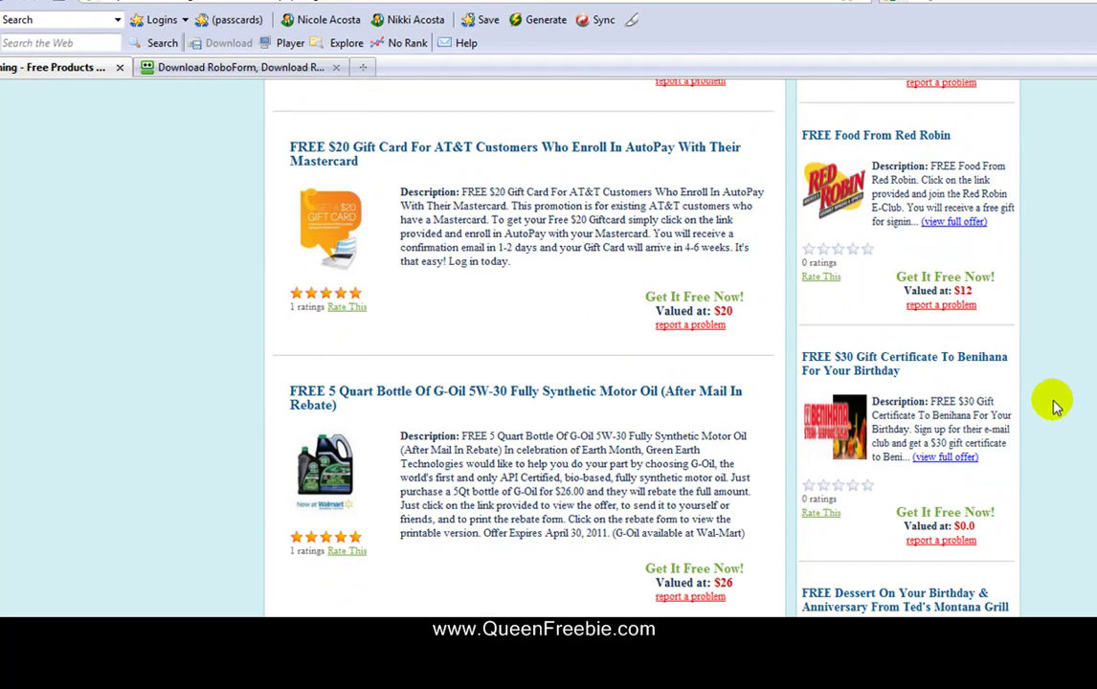
scroll(1052, 403, "up", 3)
scroll(1053, 403, "up", 3)
scroll(1053, 404, "up", 3)
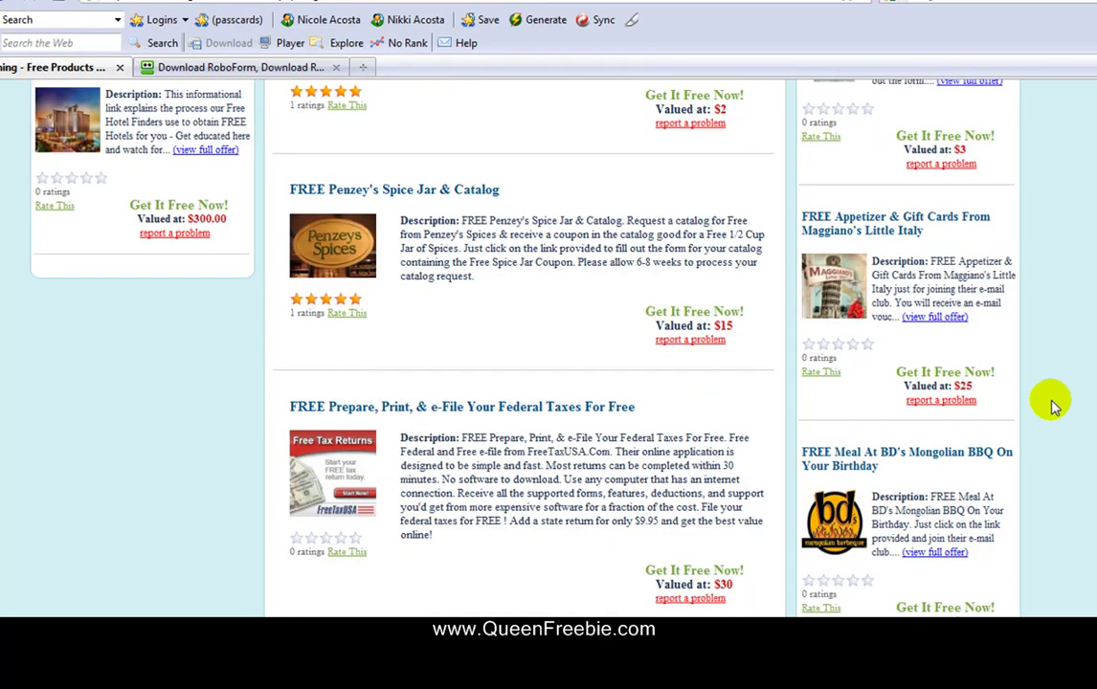
scroll(1050, 406, "up", 3)
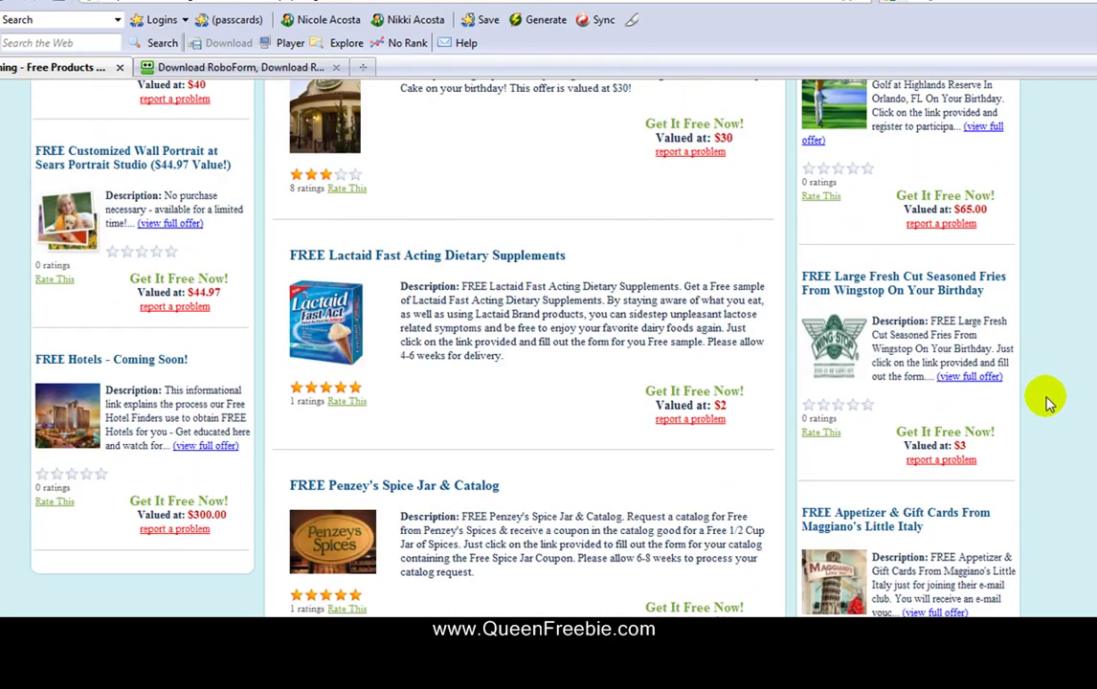
left_click(708, 393)
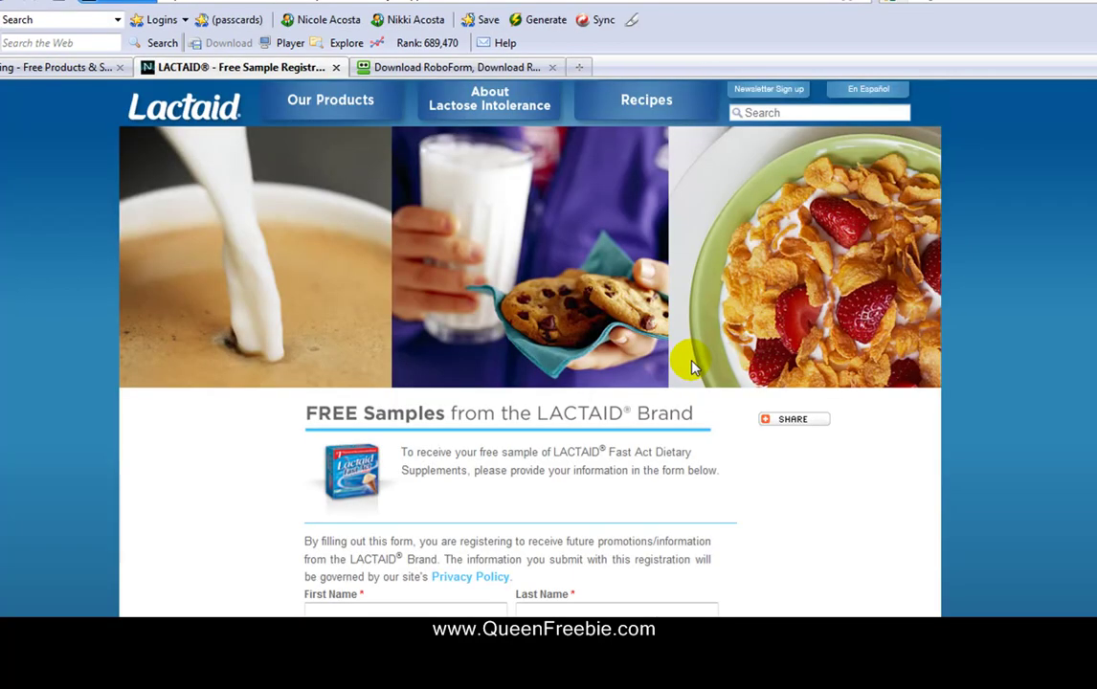
- Auto-fill the Lactaid form with the Queen Freebie identity and submit it, which fails on Age Range
scroll(692, 366, "down", 3)
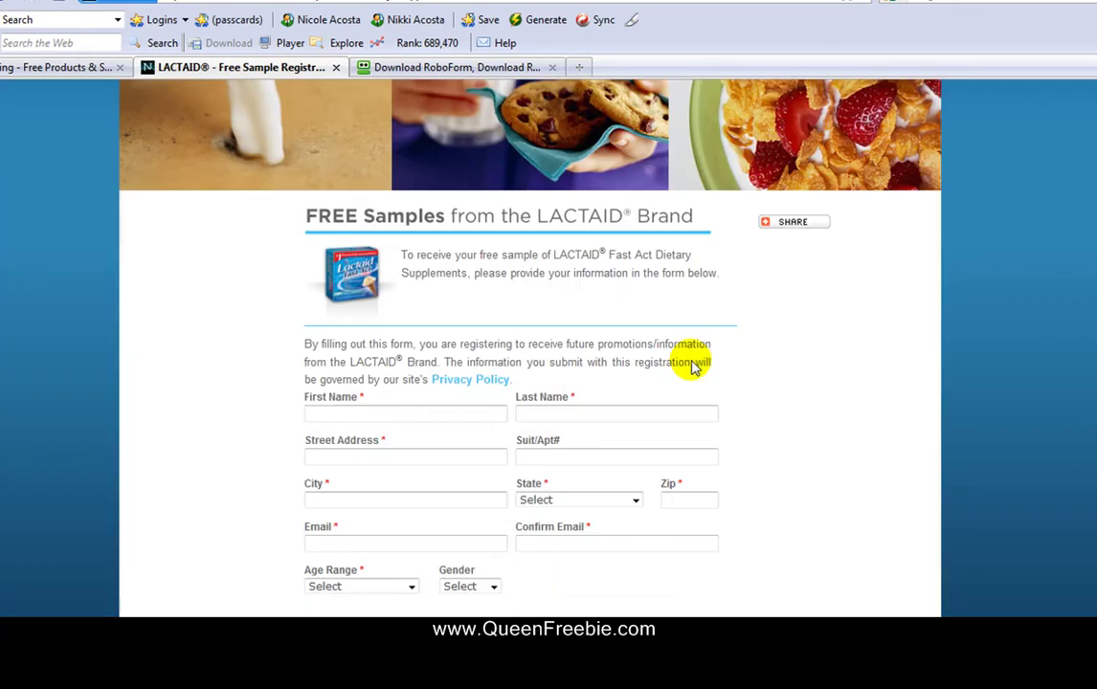
left_click(335, 21)
left_click(256, 42)
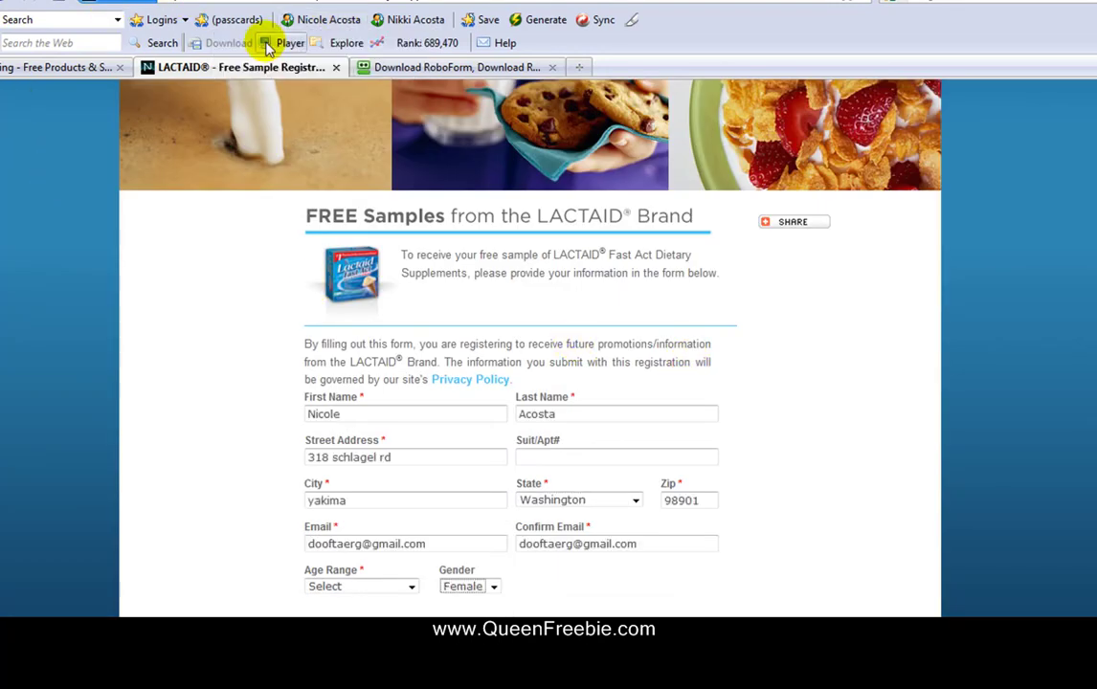
scroll(147, 233, "down", 2)
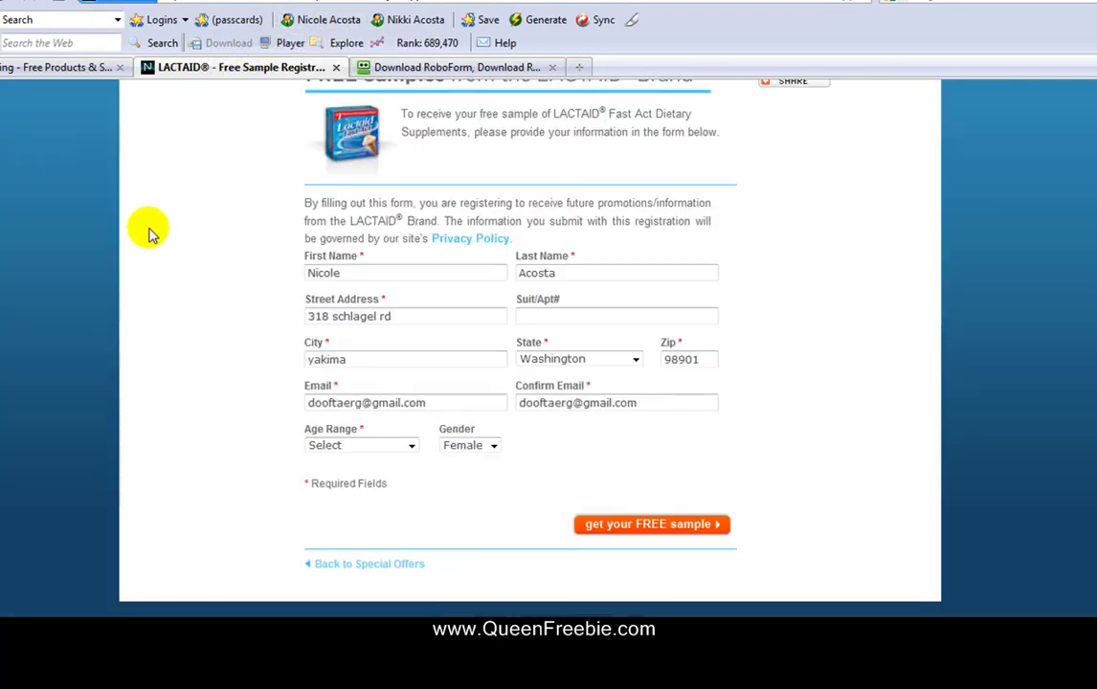
left_click(692, 528)
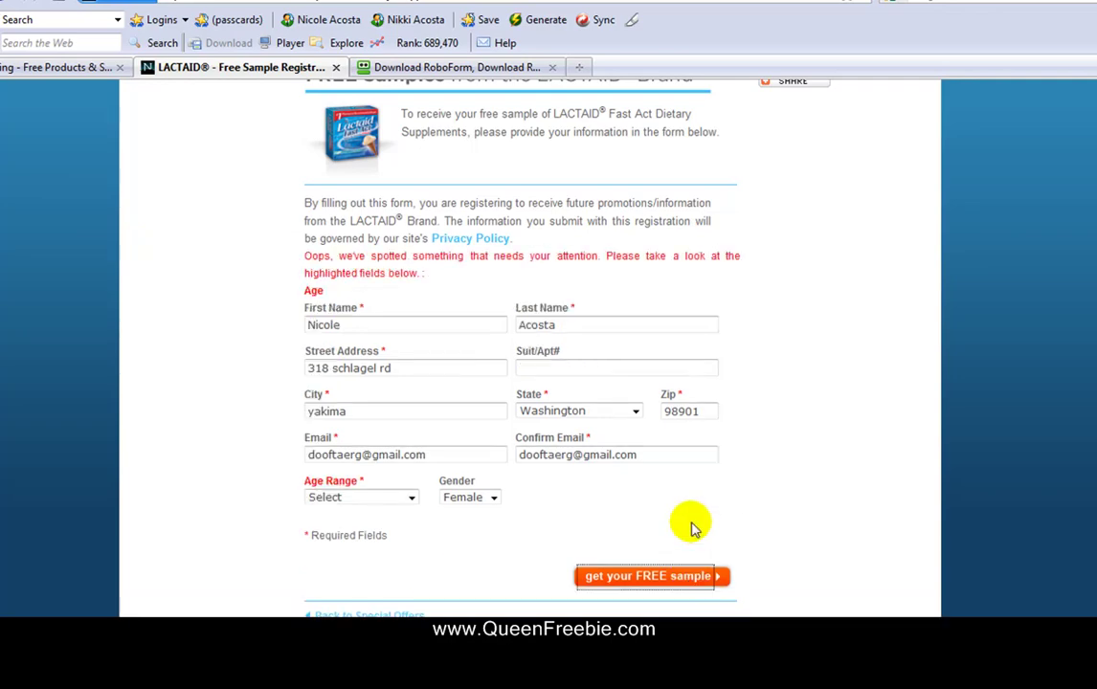
- Close the Lactaid tab and return to the Download RoboForm tab
left_click(335, 67)
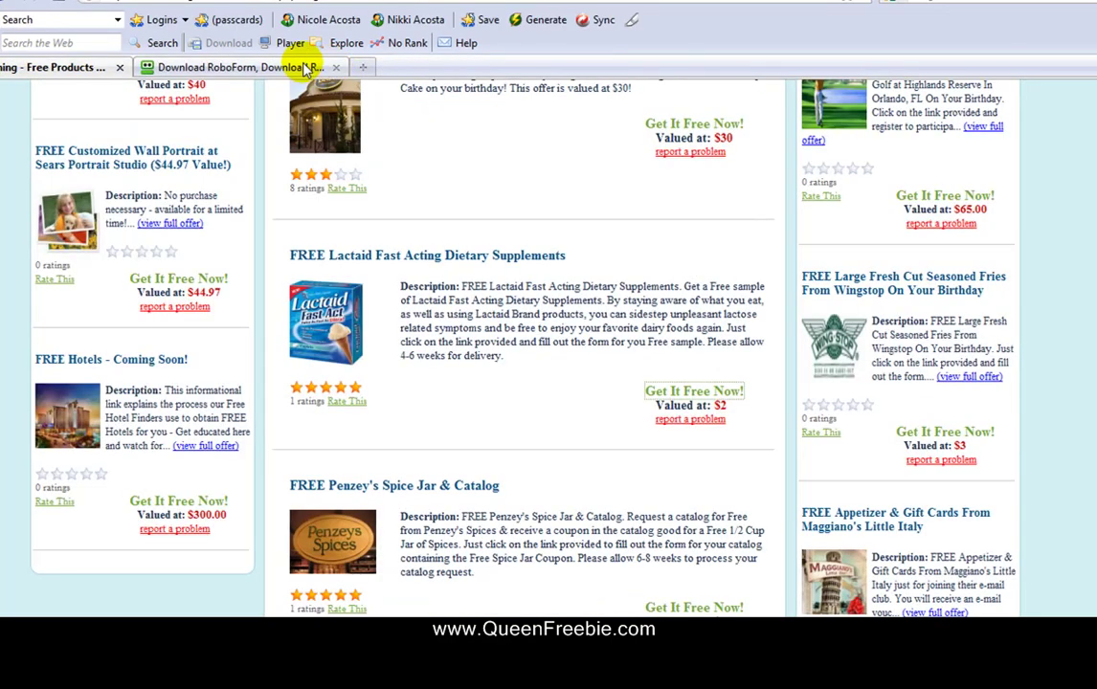
left_click(251, 68)
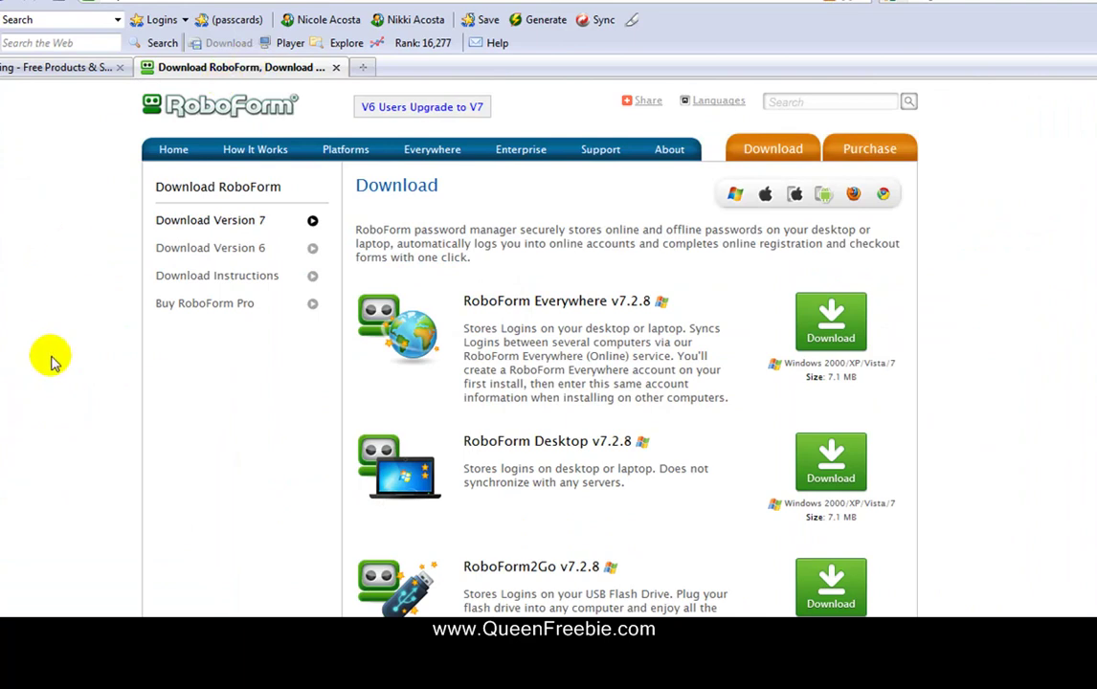